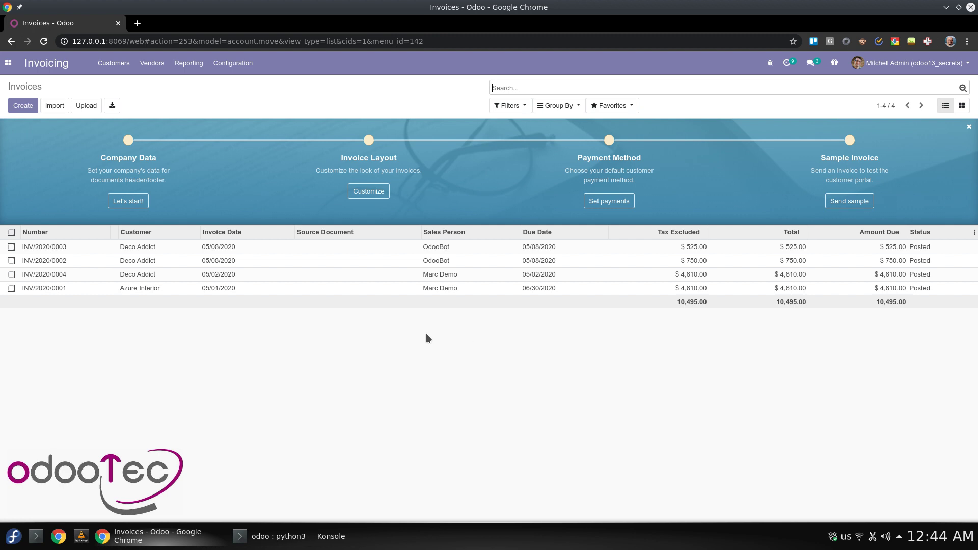
Step: Open the first Deco Addict invoice in the list and show the fields of its model
{"action": "left_click", "coordinate": [319, 248]}
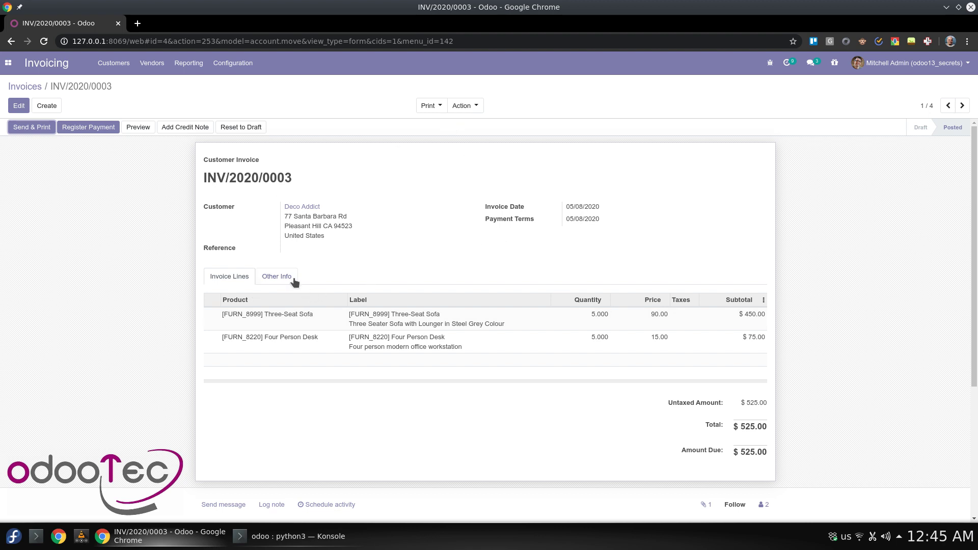
{"action": "left_click", "coordinate": [293, 280]}
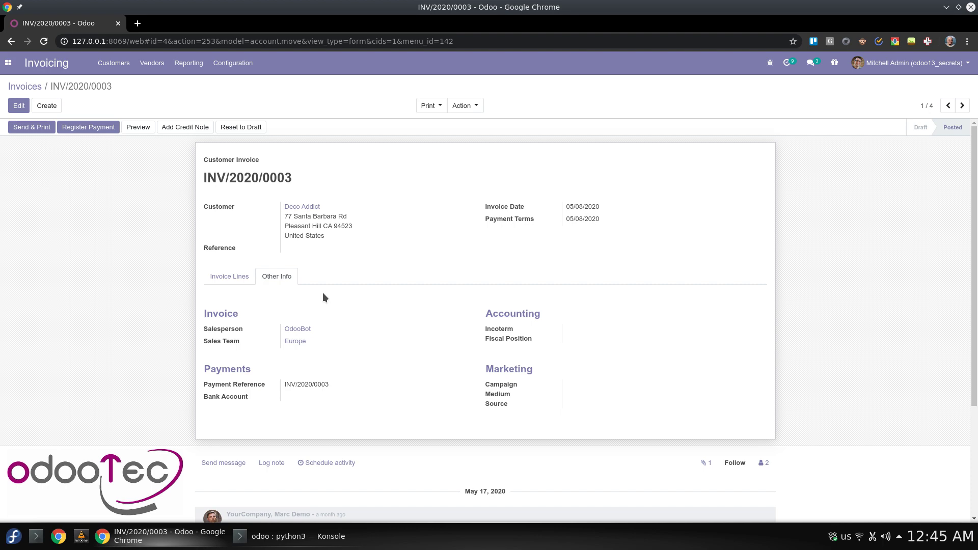
{"action": "left_click", "coordinate": [770, 63]}
{"action": "left_click", "coordinate": [703, 183]}
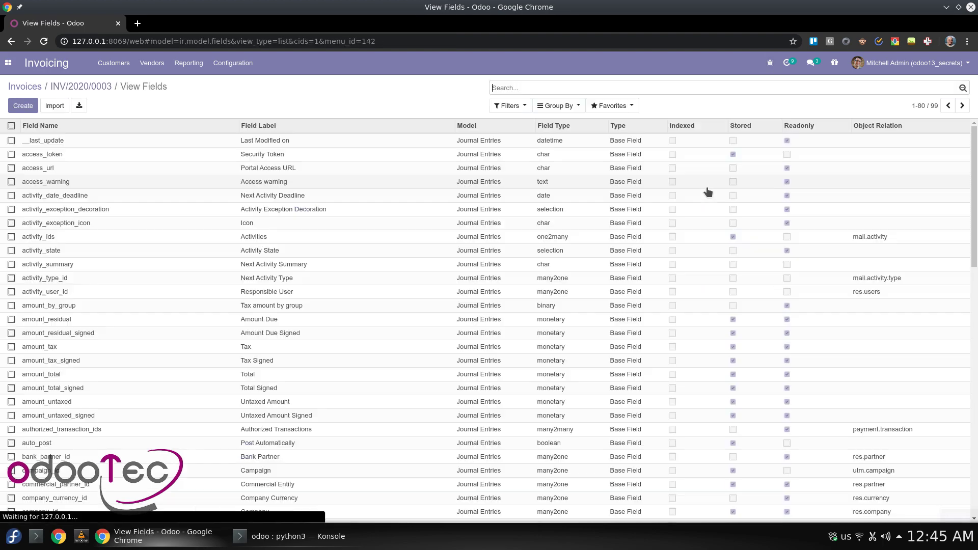
Step: Create and save an html field named x_description with the label Description on the Journal Entries model
{"action": "left_click", "coordinate": [28, 107]}
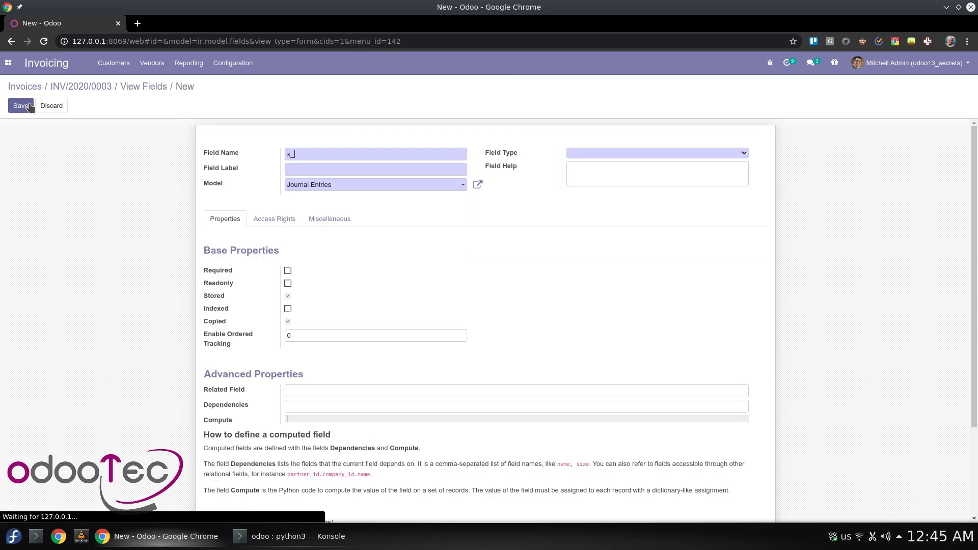
{"action": "type", "text": "ce"}
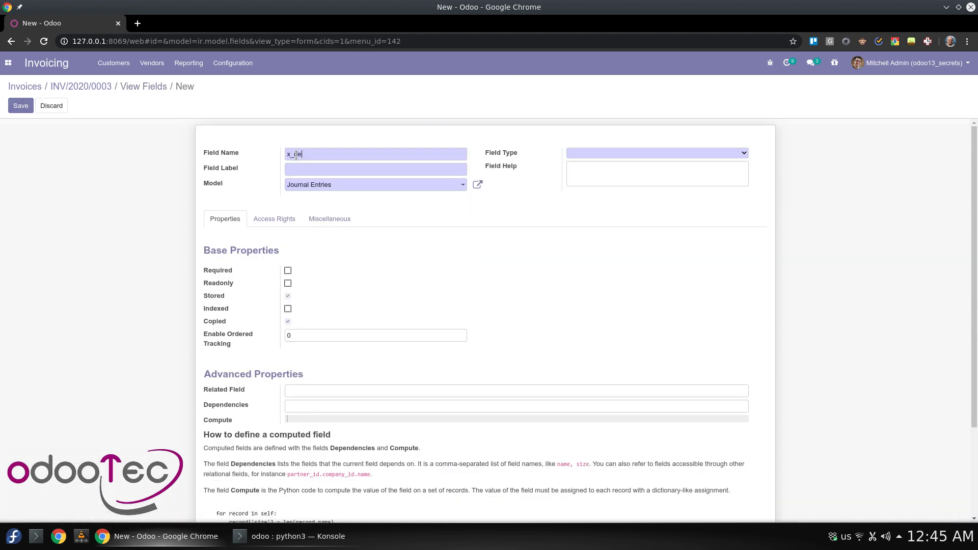
{"action": "type", "text": "scription"}
{"action": "key", "text": "Tab"}
{"action": "type", "text": "Description"}
{"action": "left_click", "coordinate": [676, 160]}
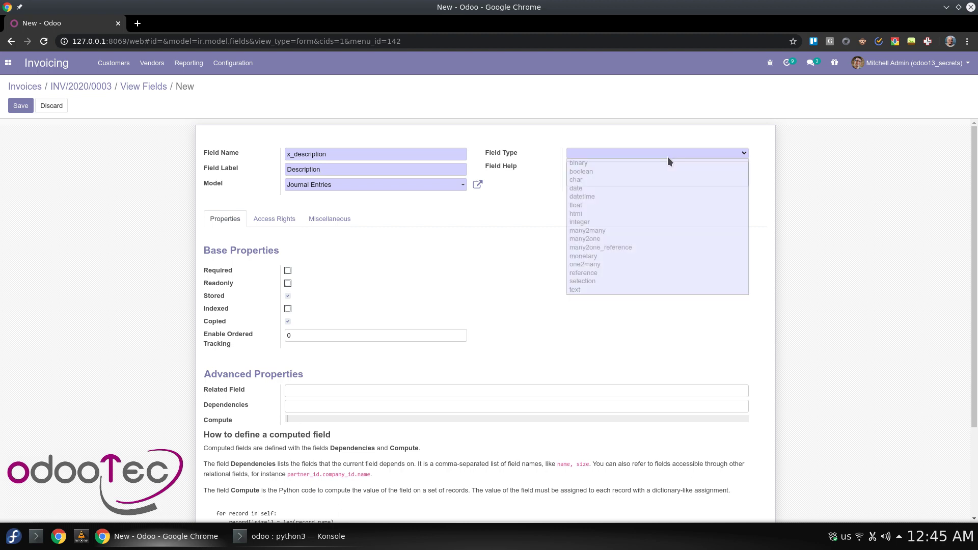
{"action": "left_click", "coordinate": [628, 213]}
{"action": "left_click", "coordinate": [629, 213]}
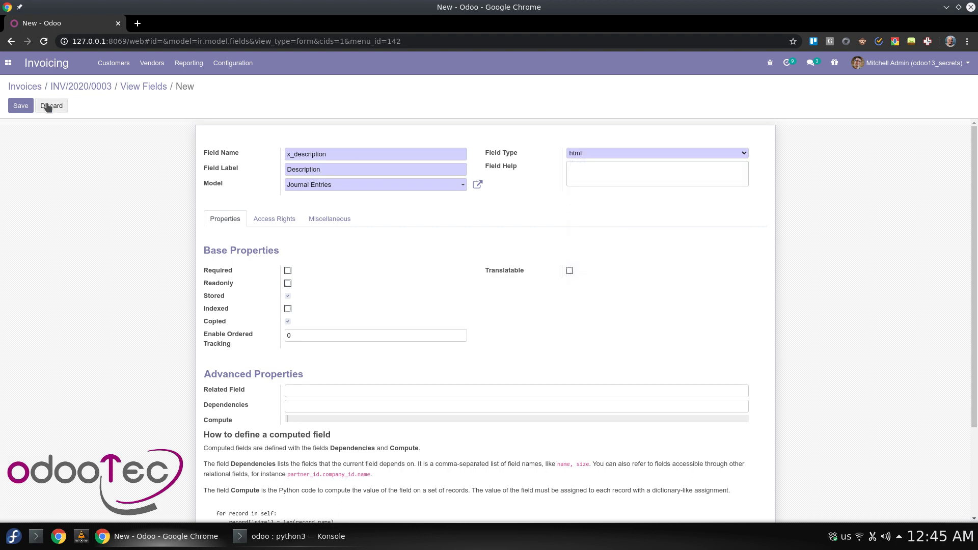
{"action": "left_click", "coordinate": [21, 105]}
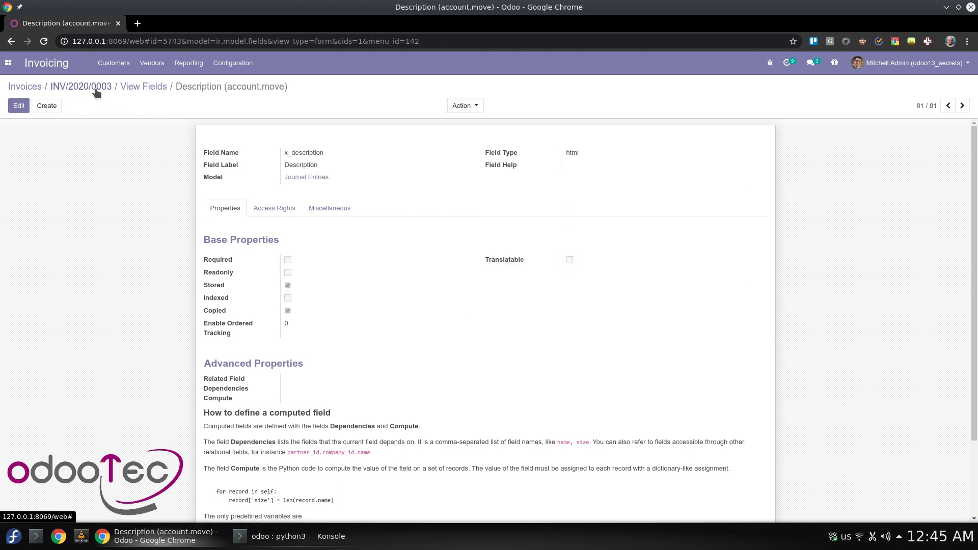
Step: Return to the invoice and review its Other Info and Invoice Lines pages
{"action": "left_click", "coordinate": [97, 88]}
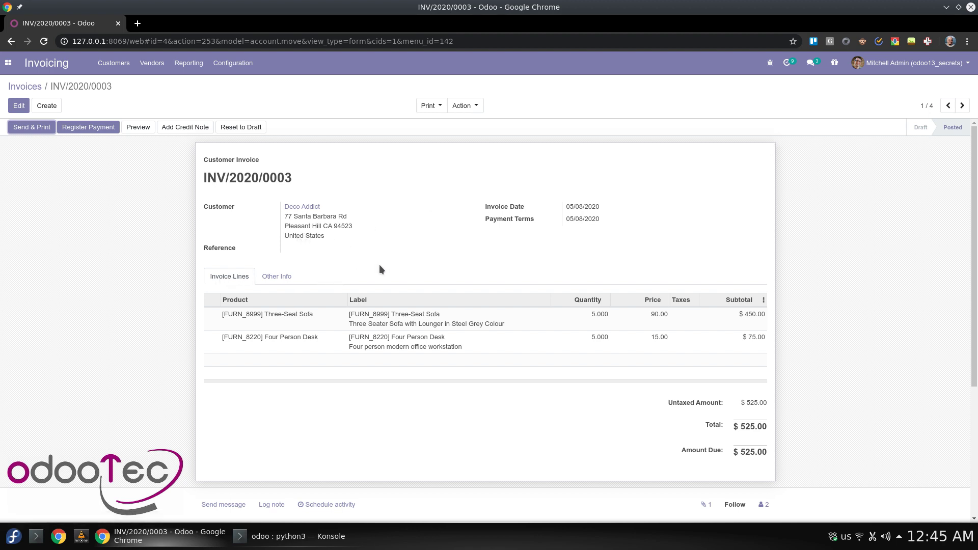
{"action": "left_click", "coordinate": [278, 277]}
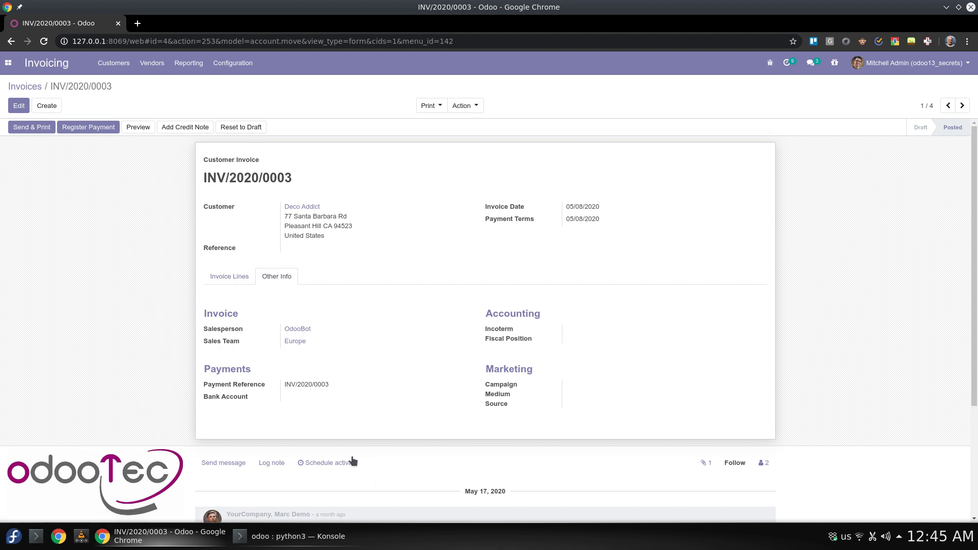
{"action": "left_click", "coordinate": [218, 278]}
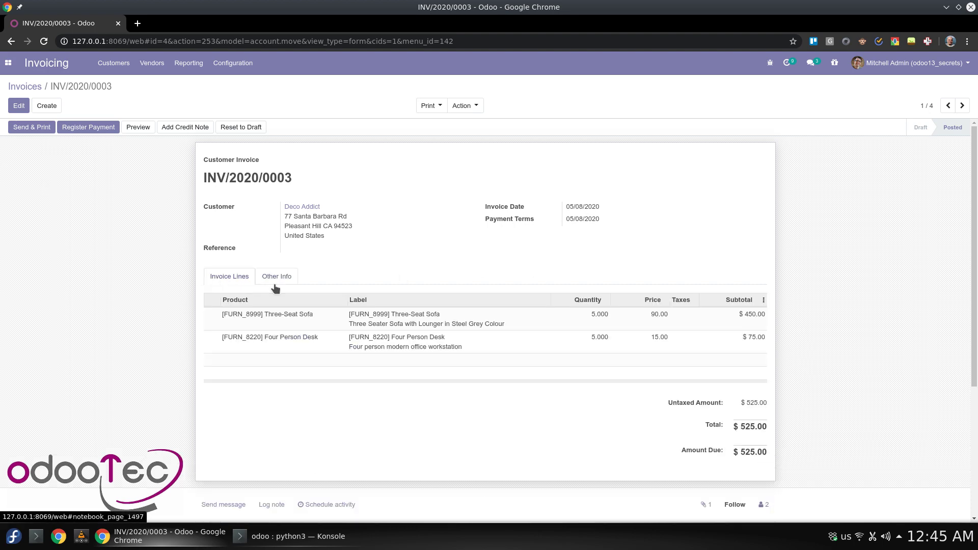
Step: Add an inherited view named add_invoice_description_page to the invoice's form view
{"action": "left_click", "coordinate": [769, 63]}
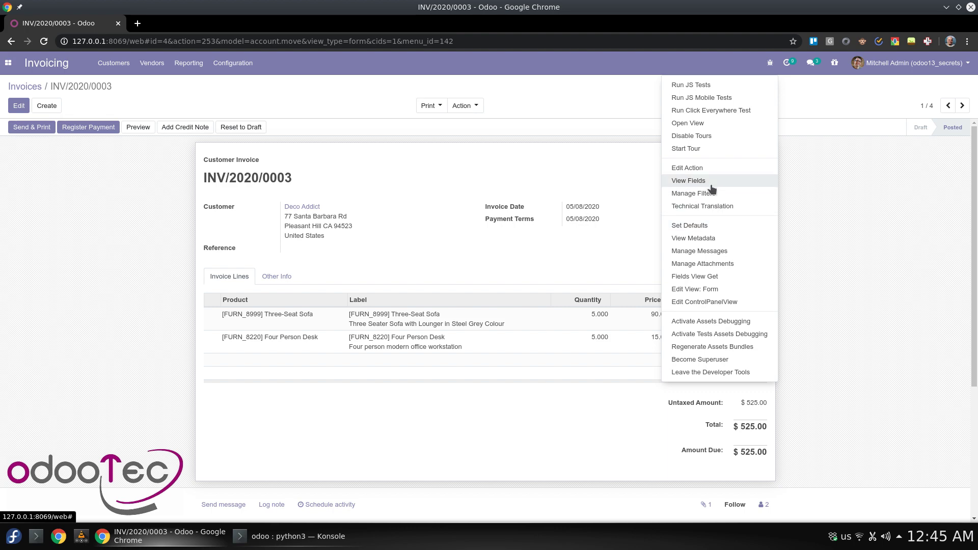
{"action": "left_click", "coordinate": [710, 289]}
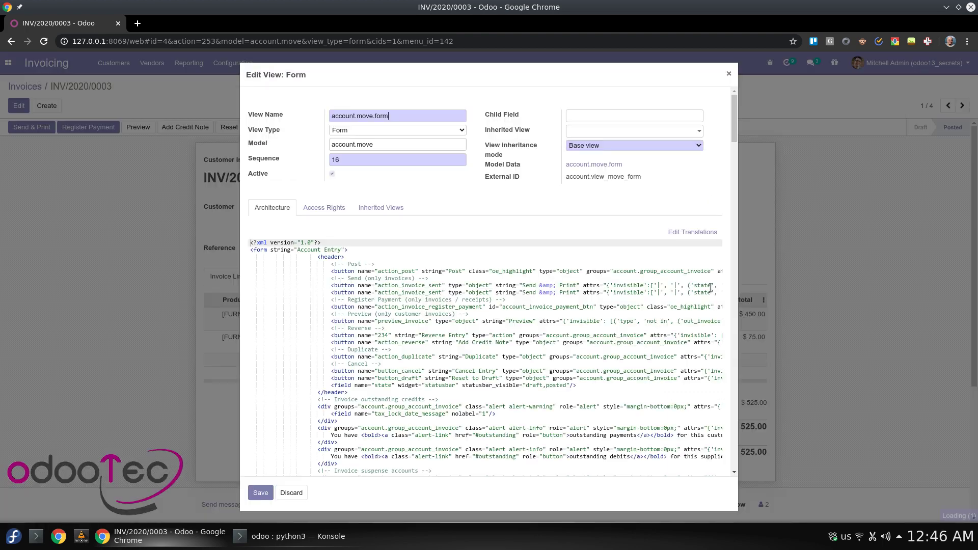
{"action": "left_click", "coordinate": [370, 213]}
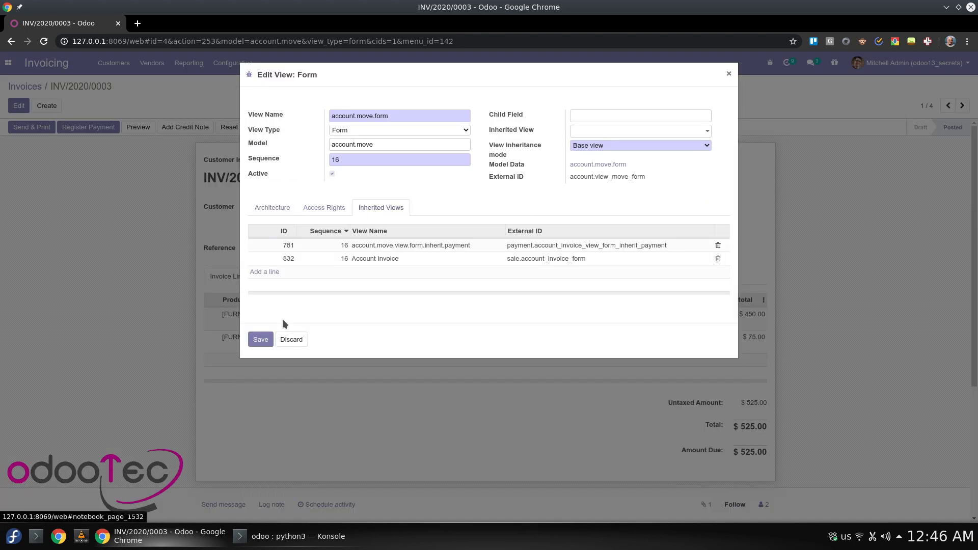
{"action": "left_click", "coordinate": [268, 273]}
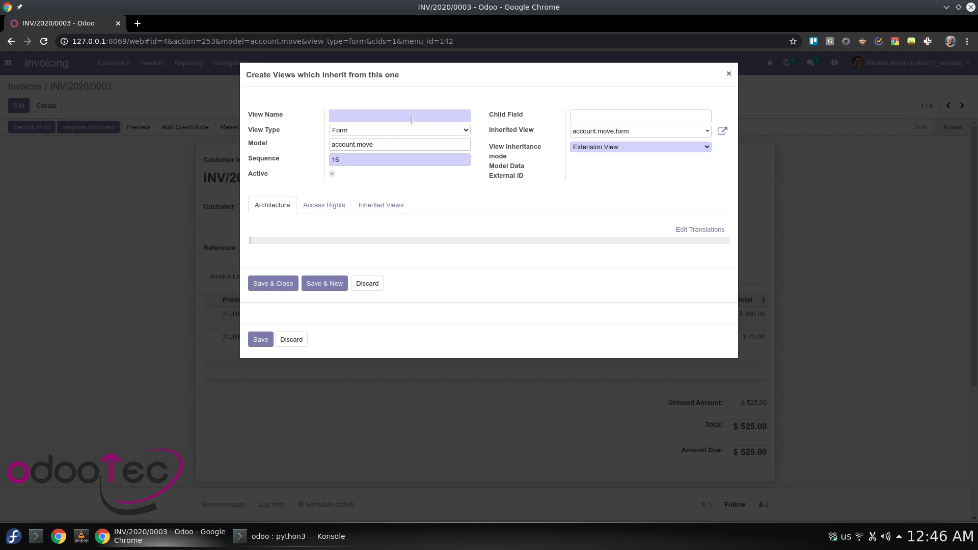
{"action": "type", "text": "add_invoice_desscriptio"}
{"action": "key", "text": "BackSpace"}
{"action": "type", "text": "_page"}
Step: Write an xpath element in the new view's architecture with expr "//notebook" and position "inside"
{"action": "left_click", "coordinate": [372, 238]}
{"action": "type", "text": "<"}
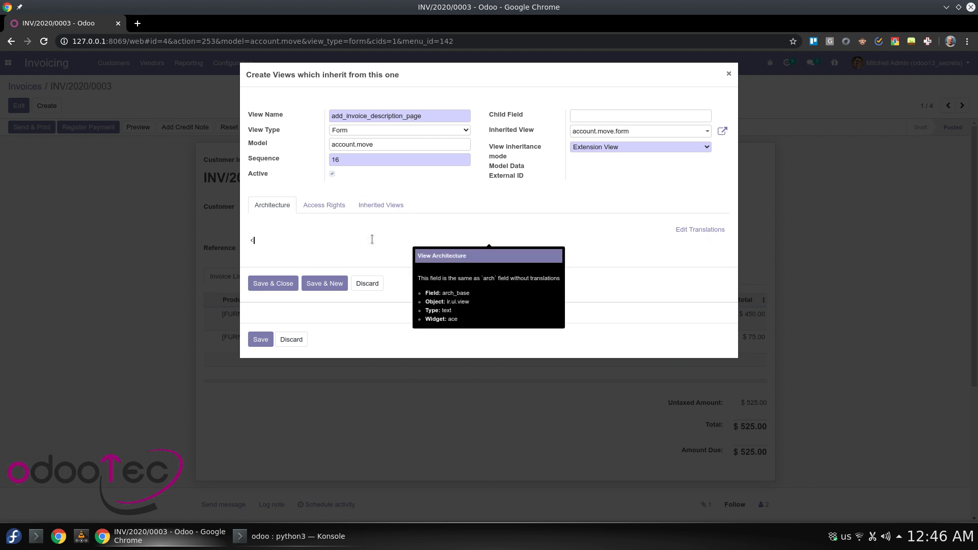
{"action": "type", "text": "xpath"}
{"action": "type", "text": "expr=\"//"}
{"action": "left_click", "coordinate": [330, 209]}
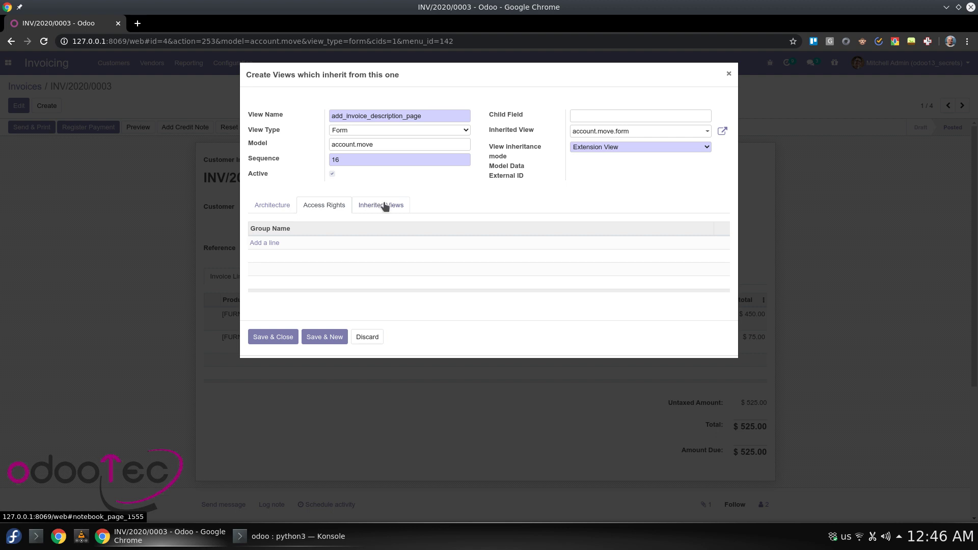
{"action": "left_click", "coordinate": [385, 206]}
{"action": "left_click", "coordinate": [280, 208]}
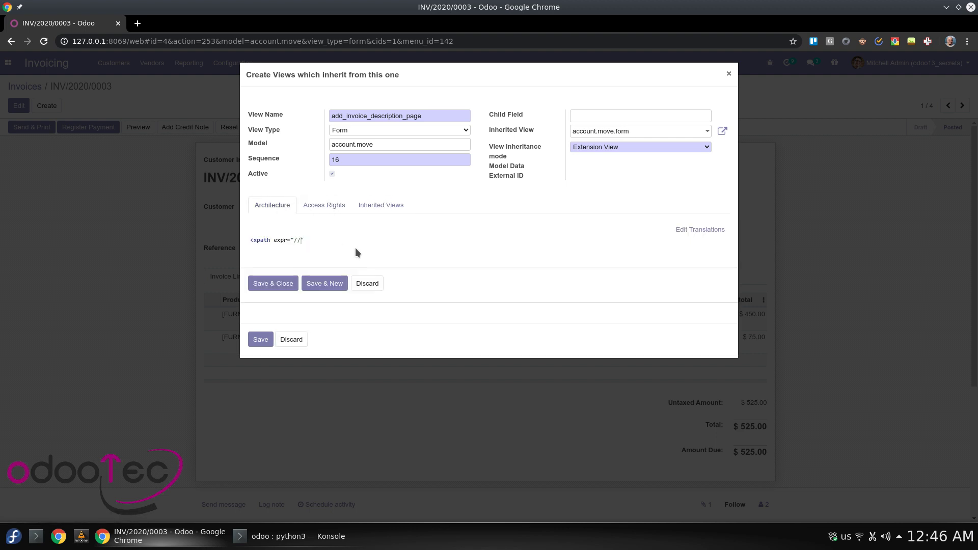
{"action": "type", "text": "notebook\""}
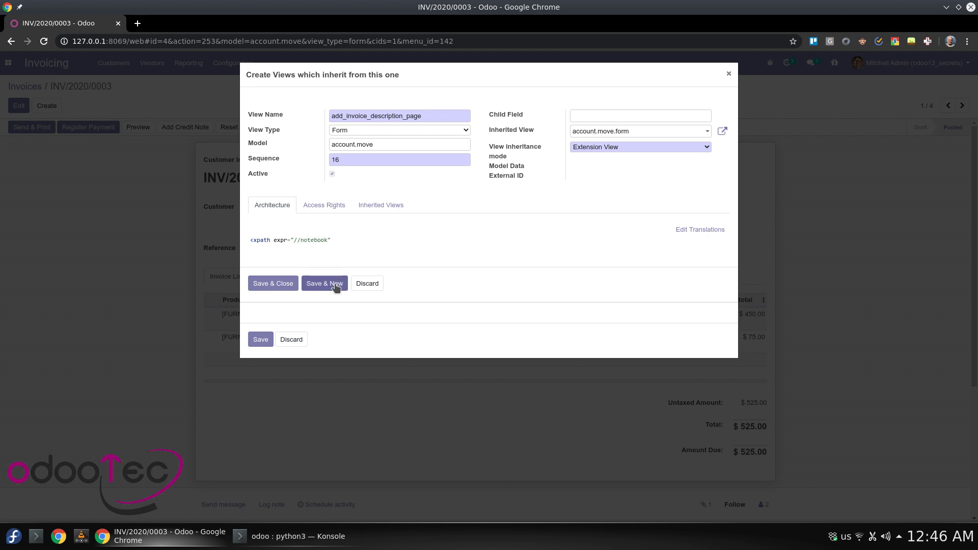
{"action": "type", "text": " position=\"inside\">"}
Step: Add a page with the string "Description" containing the x_description field inside the xpath, and save the inherited view and the form view
{"action": "key", "text": "Return"}
{"action": "type", "text": "<pa"}
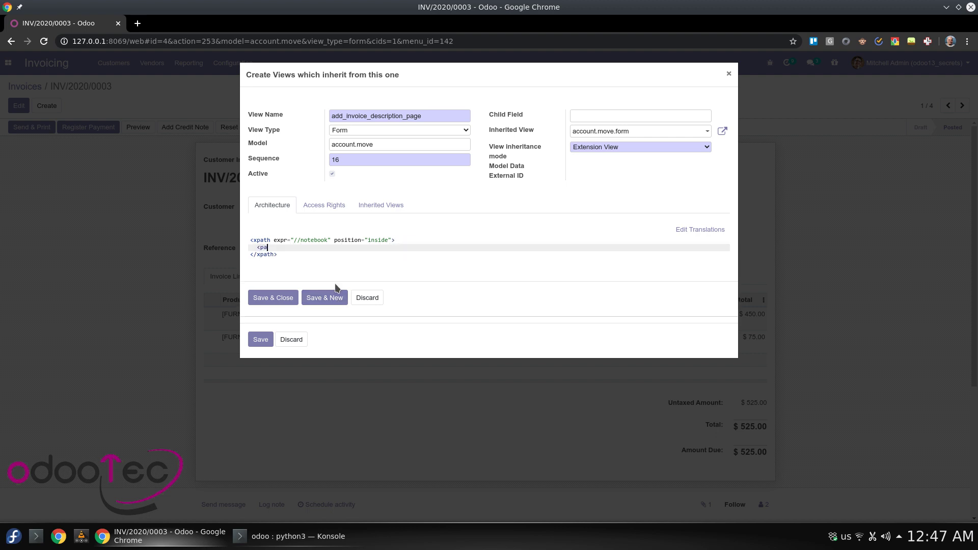
{"action": "type", "text": "ge string=\"Description\">"}
{"action": "key", "text": "Return"}
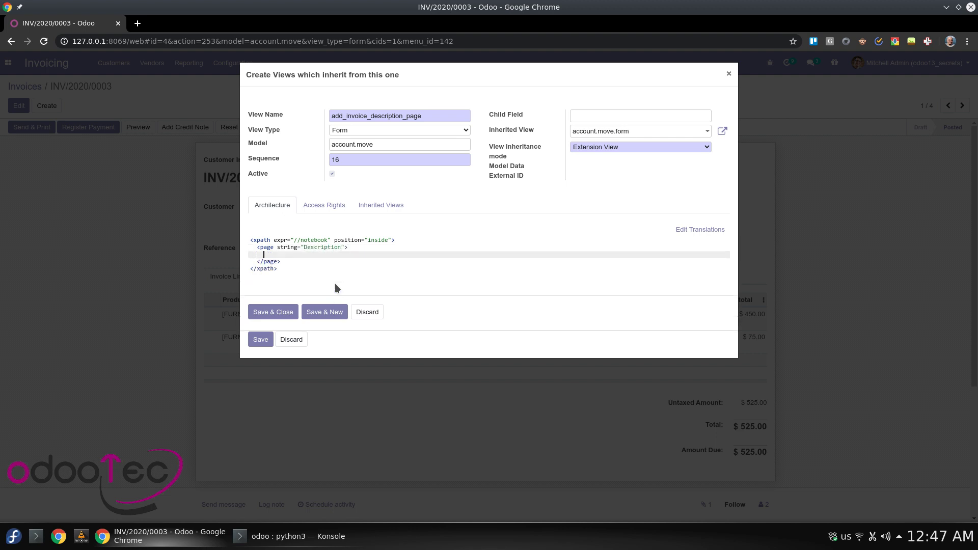
{"action": "type", "text": "<field name=\"x_description\"/>"}
{"action": "left_click", "coordinate": [273, 312]}
{"action": "left_click", "coordinate": [258, 340]}
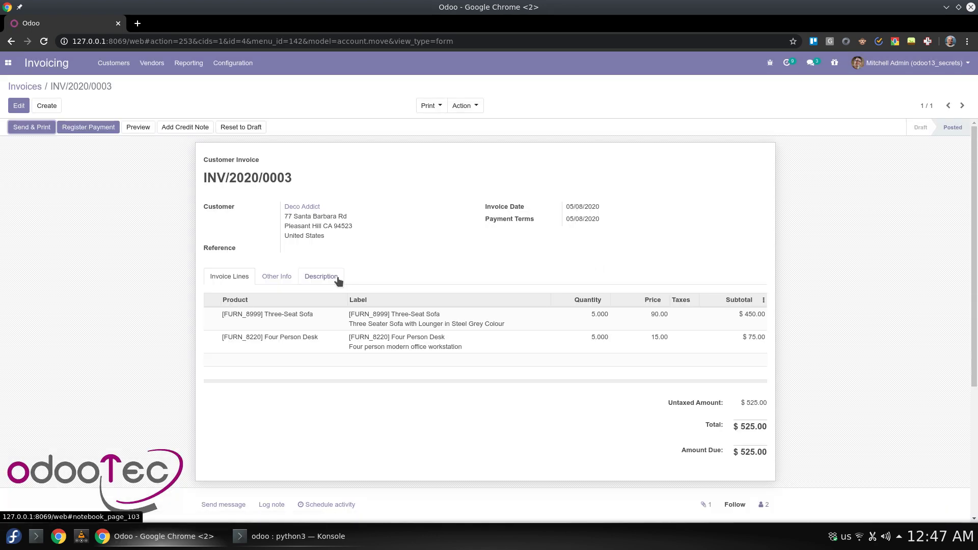
Step: Put the invoice in edit mode and enter "Invoice" in the editor of its Description page
{"action": "left_click", "coordinate": [337, 279]}
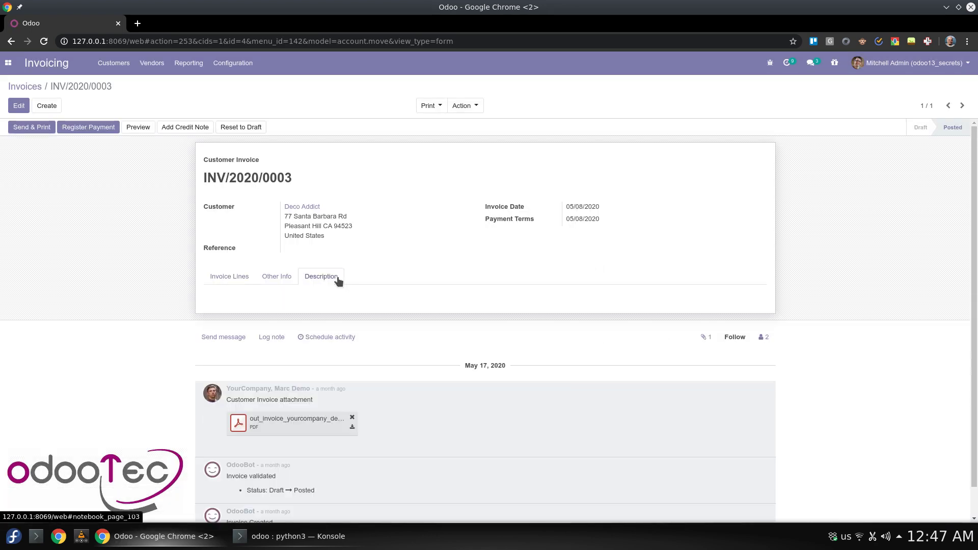
{"action": "left_click", "coordinate": [20, 107]}
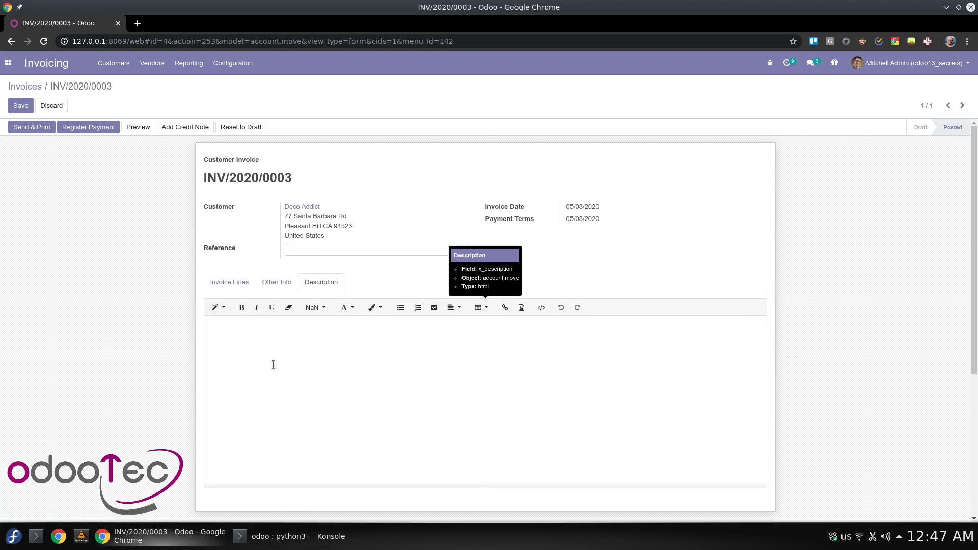
{"action": "left_click", "coordinate": [272, 344]}
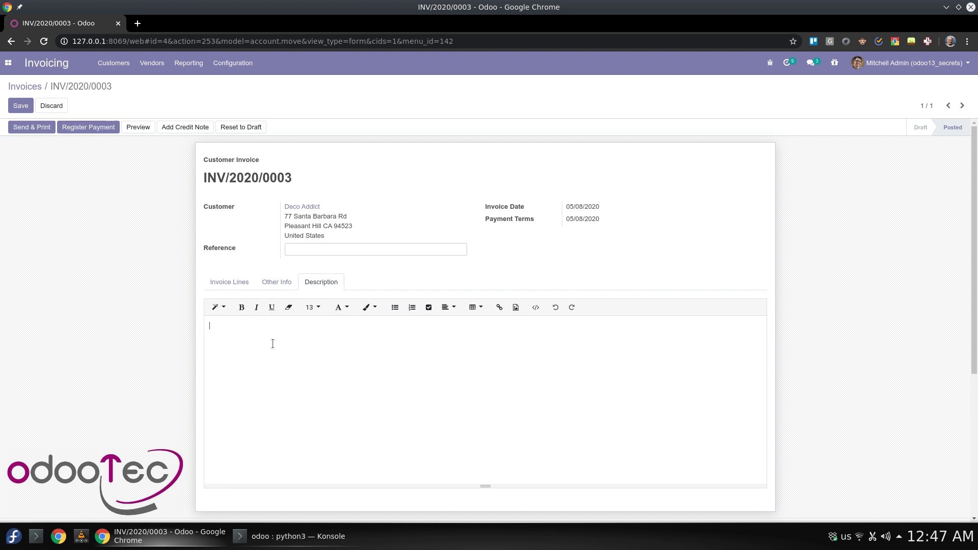
{"action": "type", "text": "Invoice"}
Step: Format the "Invoice" text as Header 1 with italic and underline
{"action": "key", "text": "ctrl+a"}
{"action": "left_click", "coordinate": [219, 307]}
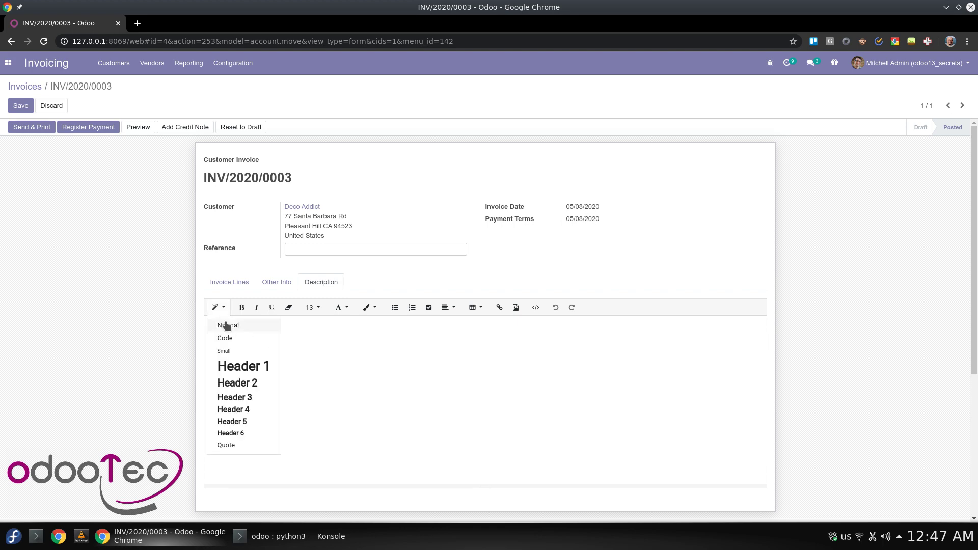
{"action": "left_click", "coordinate": [252, 363]}
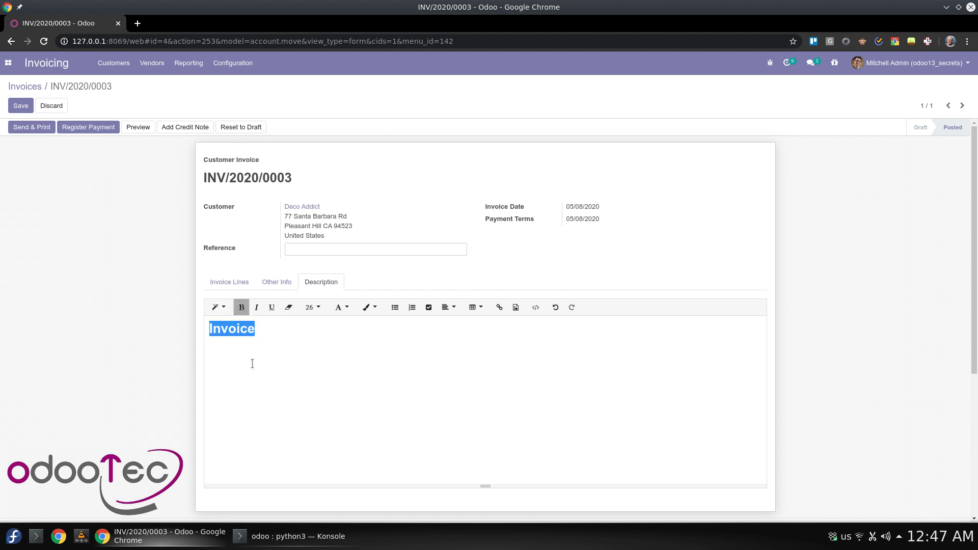
{"action": "left_click", "coordinate": [256, 308]}
{"action": "left_click", "coordinate": [271, 307]}
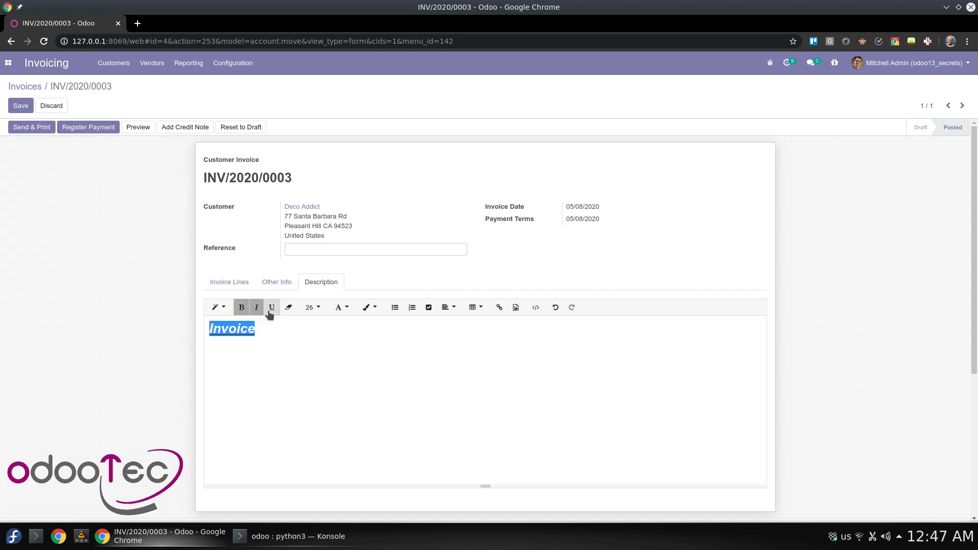
Step: Enter "Hi" three lines below the "Invoice" heading
{"action": "left_click", "coordinate": [288, 346]}
{"action": "key", "text": "Return"}
{"action": "key", "text": "Return"}
{"action": "key", "text": "Return"}
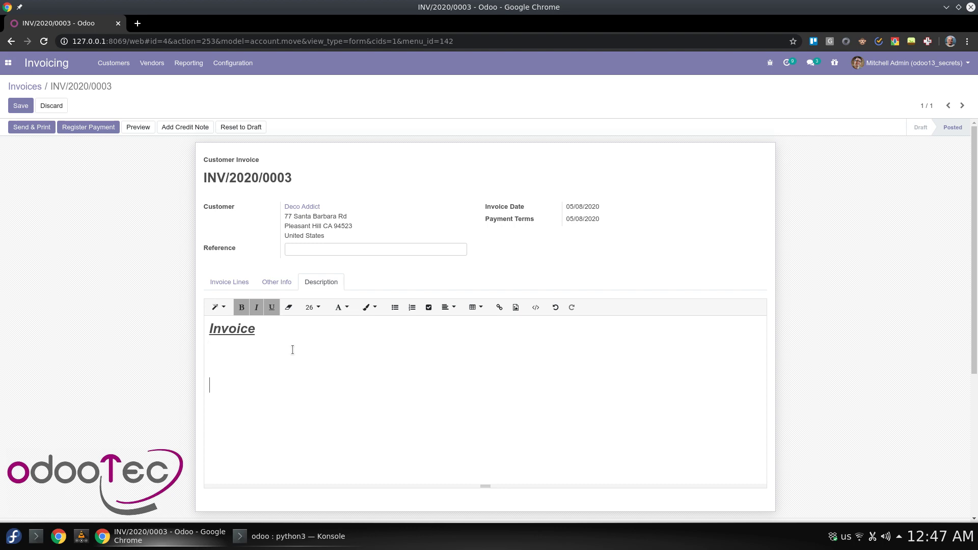
{"action": "type", "text": "Hi"}
Step: Reset "Hi" to the Normal style without underline, italic or bold, and color its text red
{"action": "key", "text": "shift+Home"}
{"action": "left_click", "coordinate": [271, 307]}
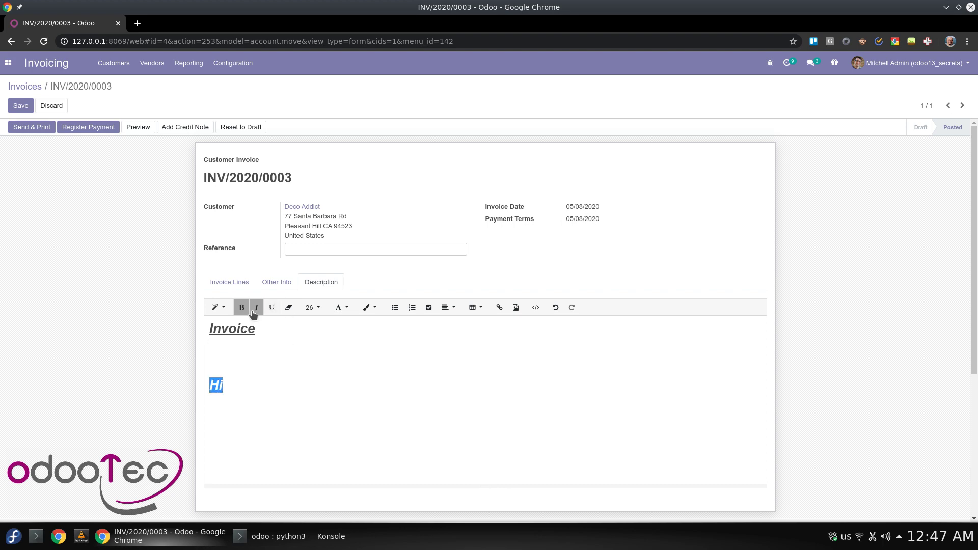
{"action": "left_click", "coordinate": [256, 307]}
{"action": "left_click", "coordinate": [242, 307]}
{"action": "left_click", "coordinate": [218, 307]}
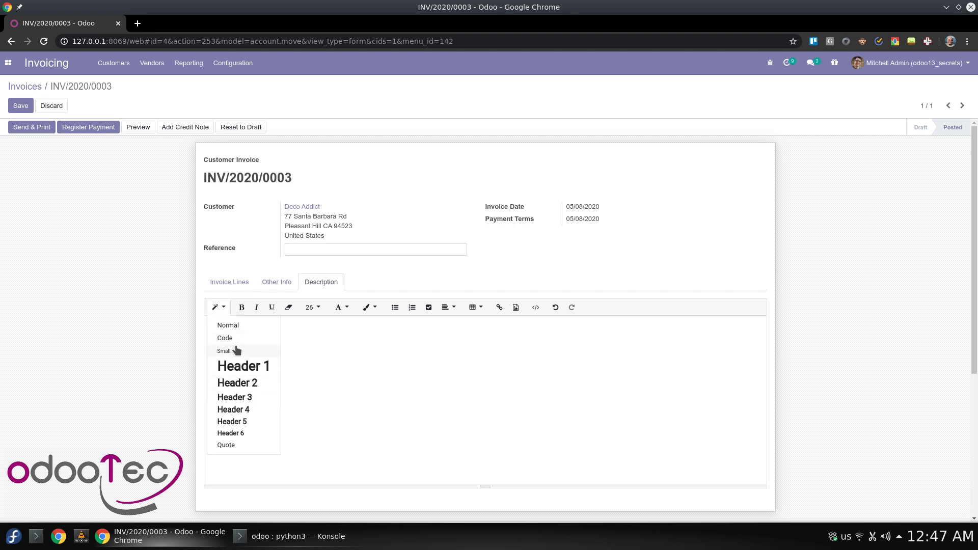
{"action": "left_click", "coordinate": [224, 324]}
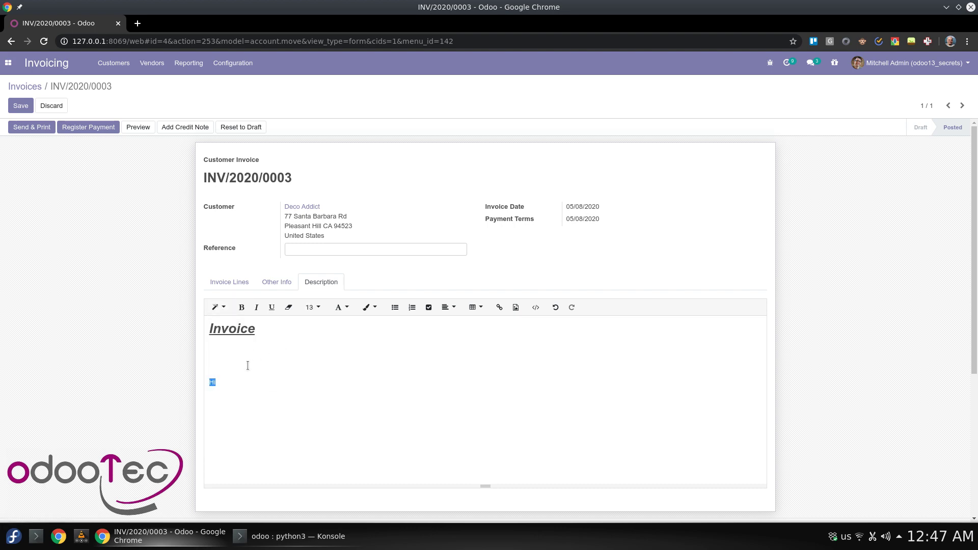
{"action": "left_click", "coordinate": [342, 307]}
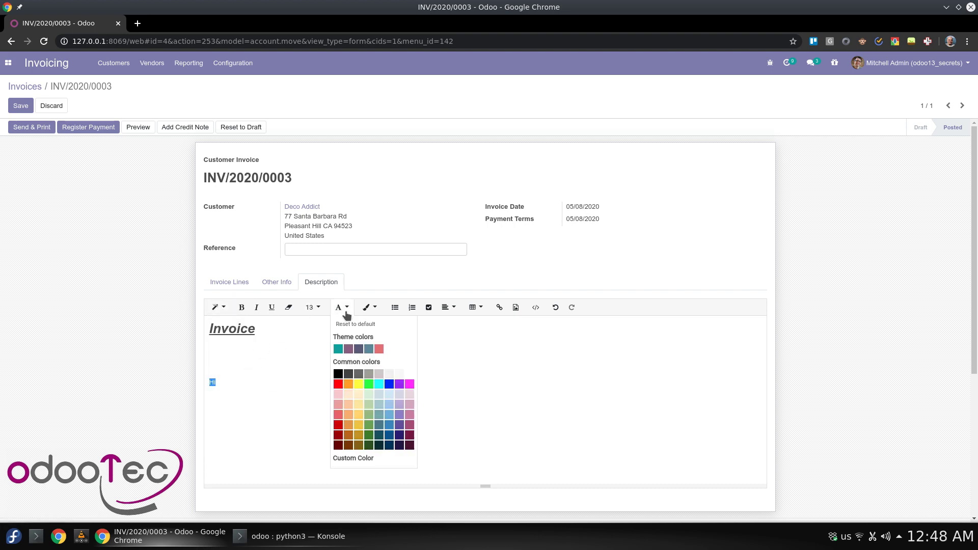
{"action": "left_click", "coordinate": [339, 384]}
Step: Color the letter "v" in the "Invoice" heading teal
{"action": "double_click", "coordinate": [243, 331]}
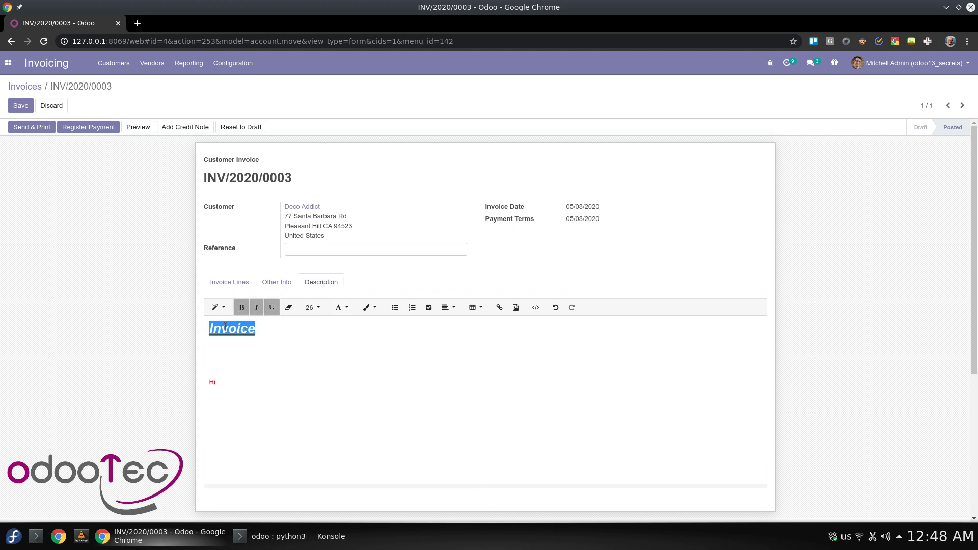
{"action": "left_click", "coordinate": [222, 327]}
{"action": "left_click_drag", "start_coordinate": [222, 328], "coordinate": [228, 328]}
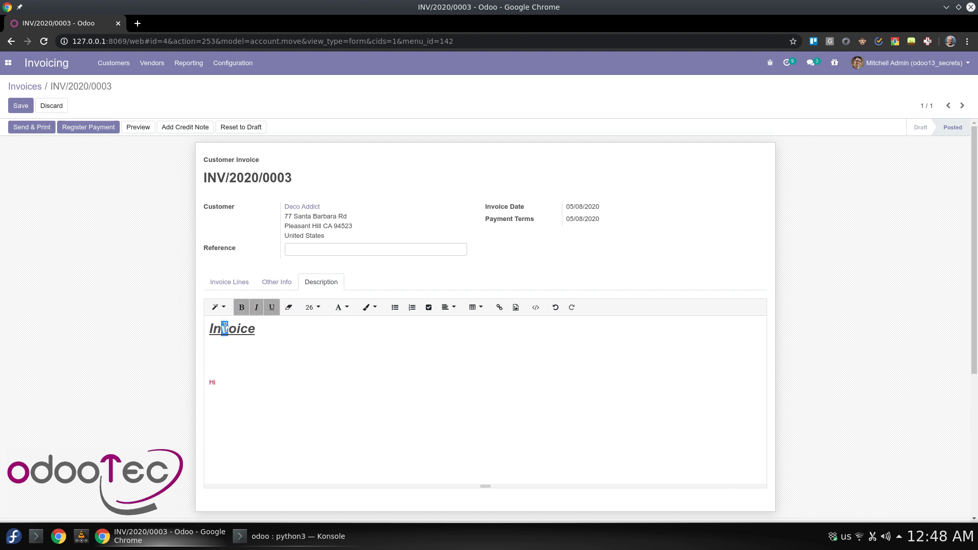
{"action": "left_click", "coordinate": [347, 308]}
{"action": "left_click", "coordinate": [342, 350]}
{"action": "left_click", "coordinate": [340, 349]}
Step: Color the letter "i" in the "Invoice" heading red and save the invoice
{"action": "left_click_drag", "start_coordinate": [236, 330], "coordinate": [241, 330]}
{"action": "left_click", "coordinate": [347, 309]}
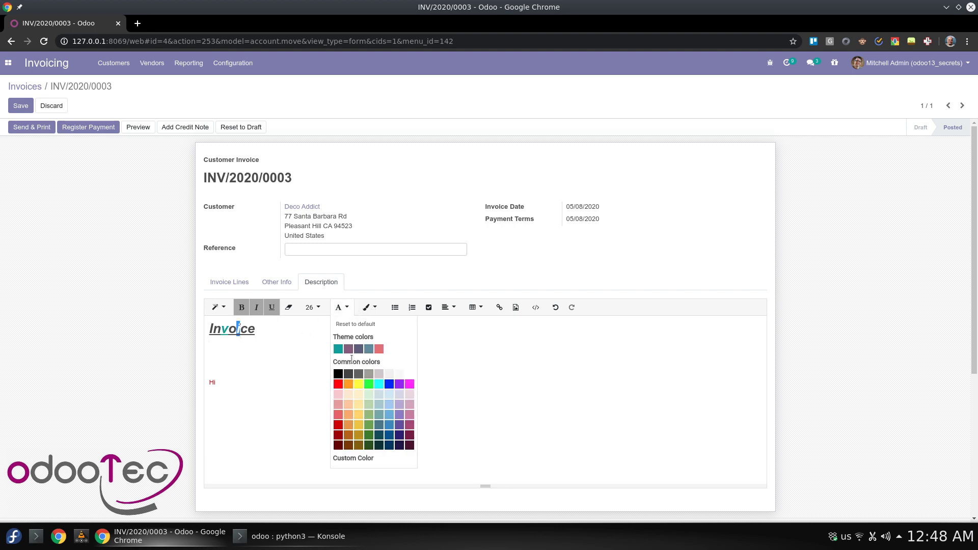
{"action": "left_click", "coordinate": [338, 384]}
{"action": "left_click", "coordinate": [351, 346]}
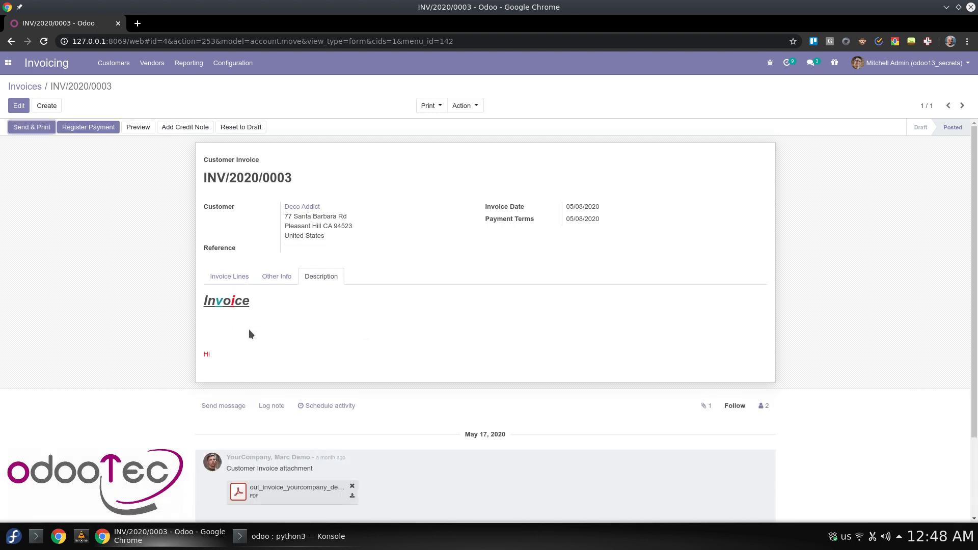
Step: Print the invoice with the Invoices report, and view the attached customer invoice PDF before closing it
{"action": "mouse_move", "coordinate": [251, 333]}
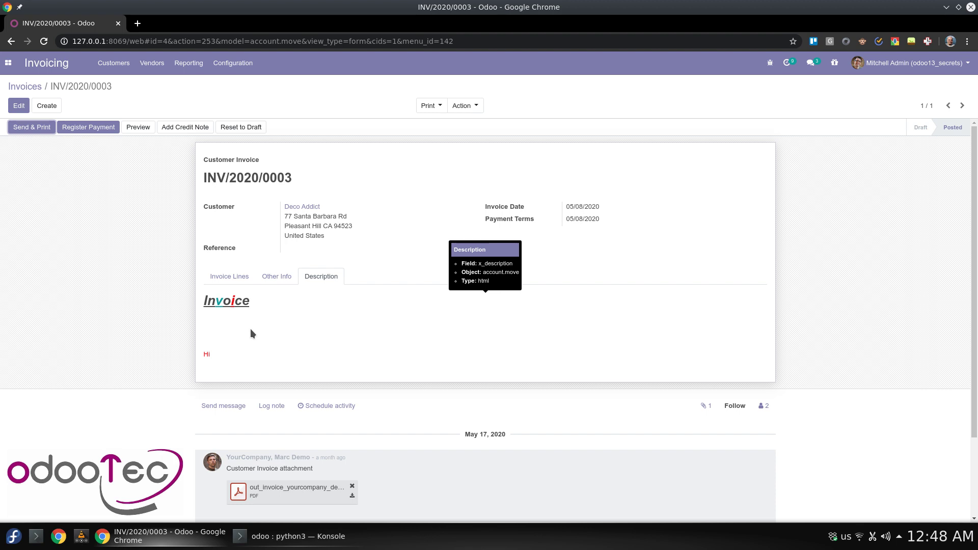
{"action": "left_click", "coordinate": [427, 105]}
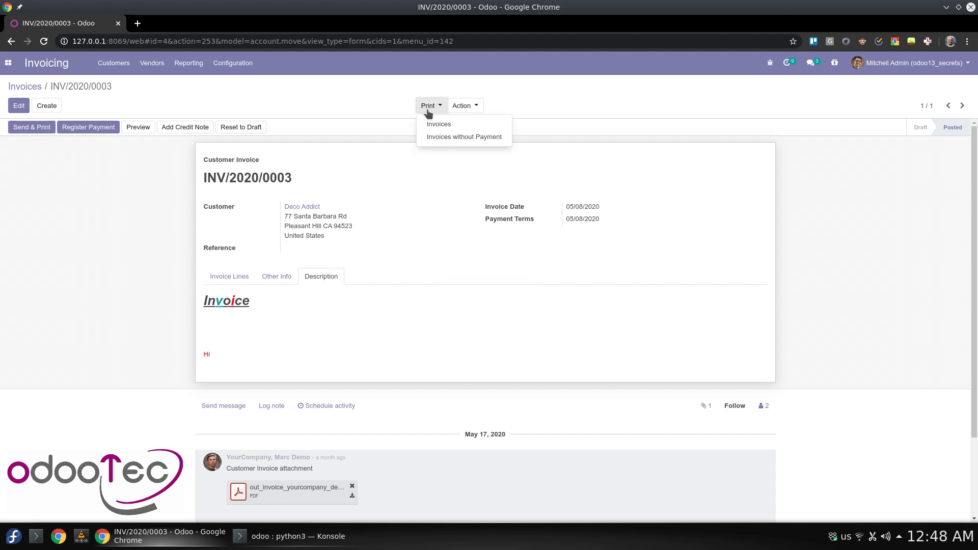
{"action": "left_click", "coordinate": [448, 126]}
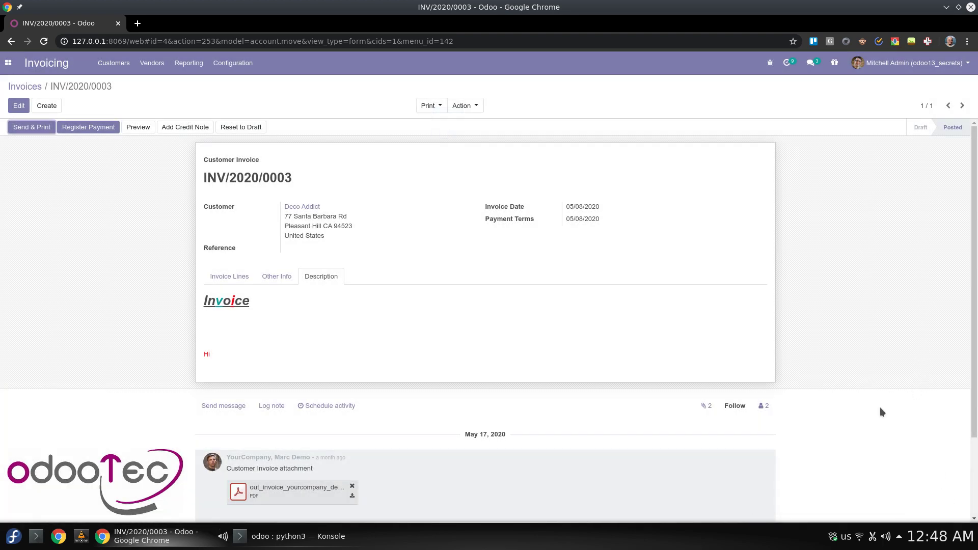
{"action": "left_click", "coordinate": [283, 489]}
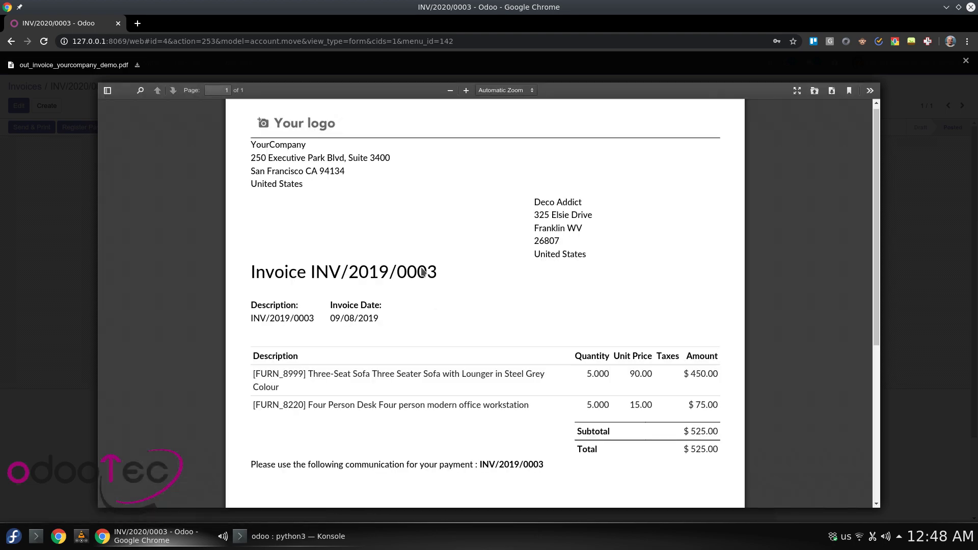
{"action": "scroll", "coordinate": [509, 346], "scroll_direction": "down", "scroll_amount": 3}
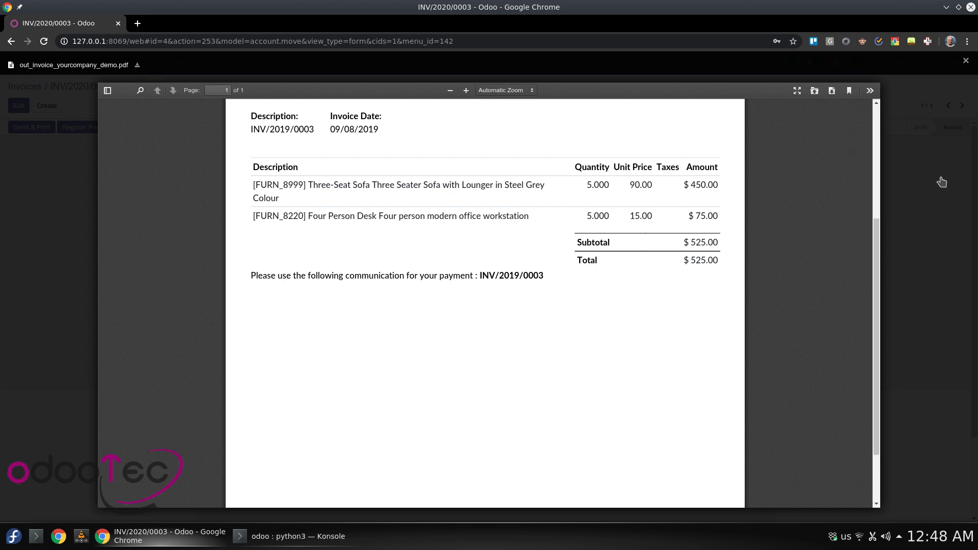
{"action": "key", "text": "Escape"}
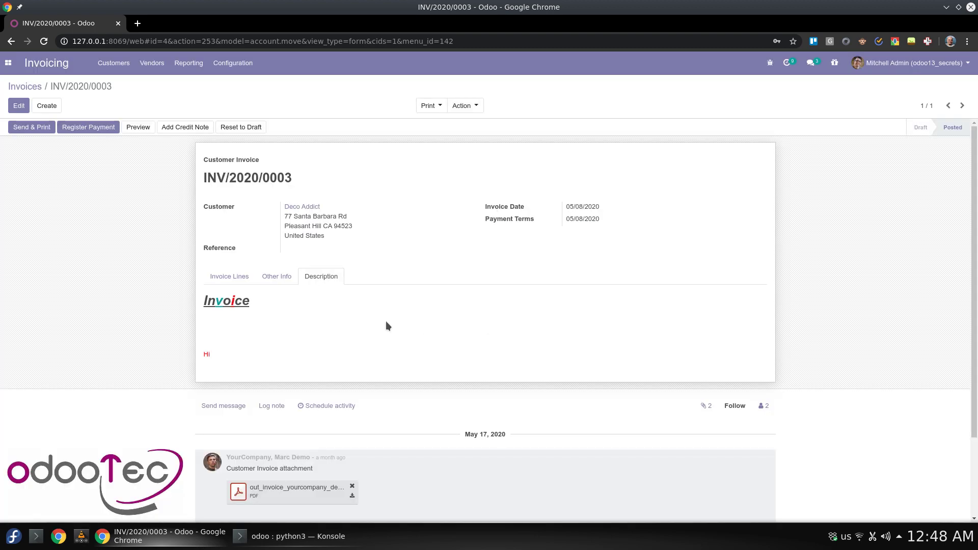
Step: Put the invoice back in edit mode and insert a 4 x 4 table above "Hi" in the description
{"action": "left_click", "coordinate": [19, 106]}
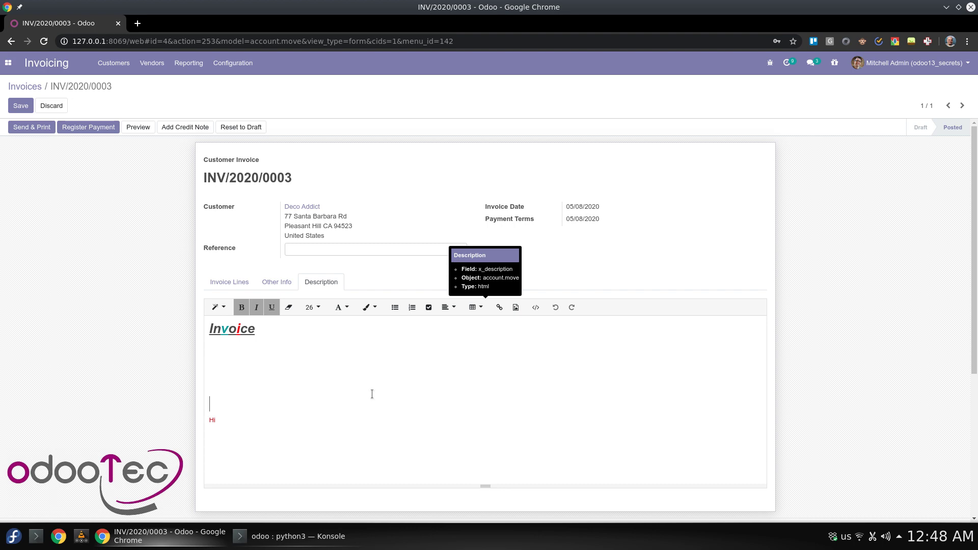
{"action": "left_click", "coordinate": [474, 308]}
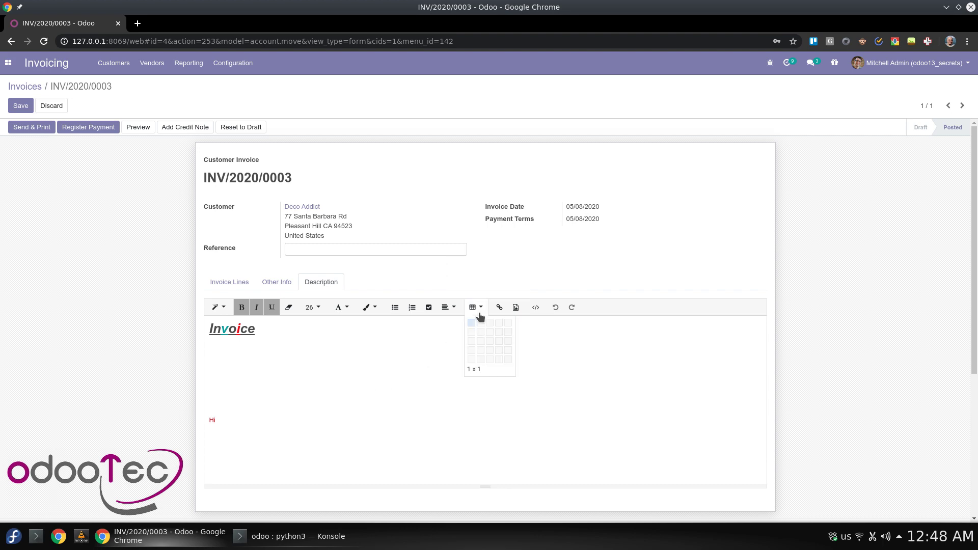
{"action": "left_click", "coordinate": [499, 352]}
Step: Fill the table's first row with "asdf", "sdfs", "sfs" and "sdf", and save the invoice
{"action": "left_click", "coordinate": [320, 426]}
{"action": "type", "text": "asdf"}
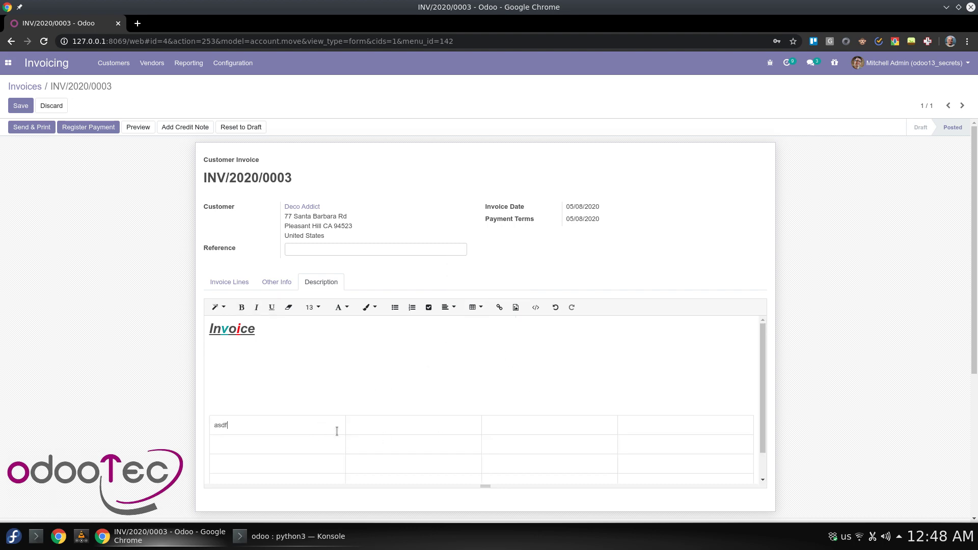
{"action": "left_click", "coordinate": [368, 430]}
{"action": "type", "text": "sdfs"}
{"action": "left_click", "coordinate": [532, 423]}
{"action": "type", "text": "sfs"}
{"action": "left_click", "coordinate": [645, 437]}
{"action": "type", "text": "sdf"}
{"action": "left_click", "coordinate": [21, 105]}
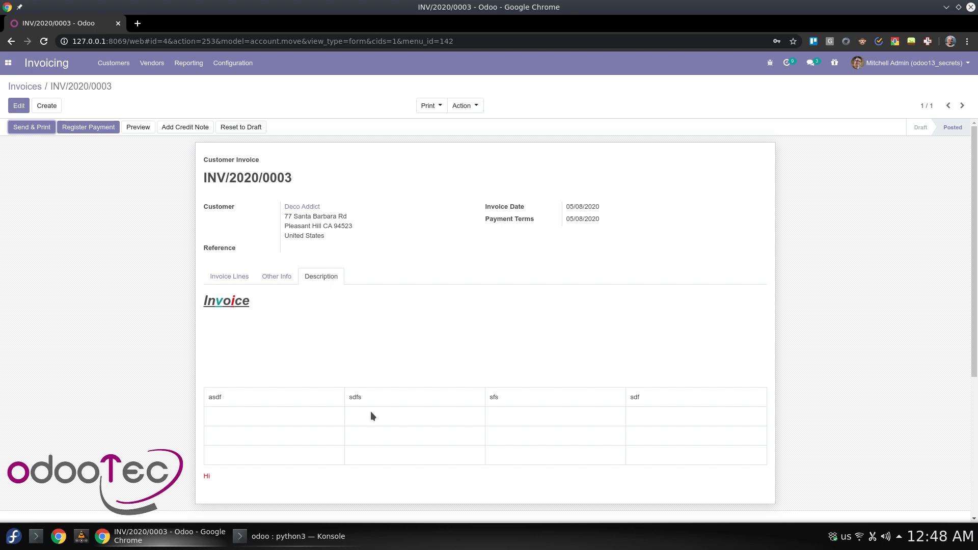
Step: Show the reports available for printing the invoice
{"action": "left_click", "coordinate": [430, 106]}
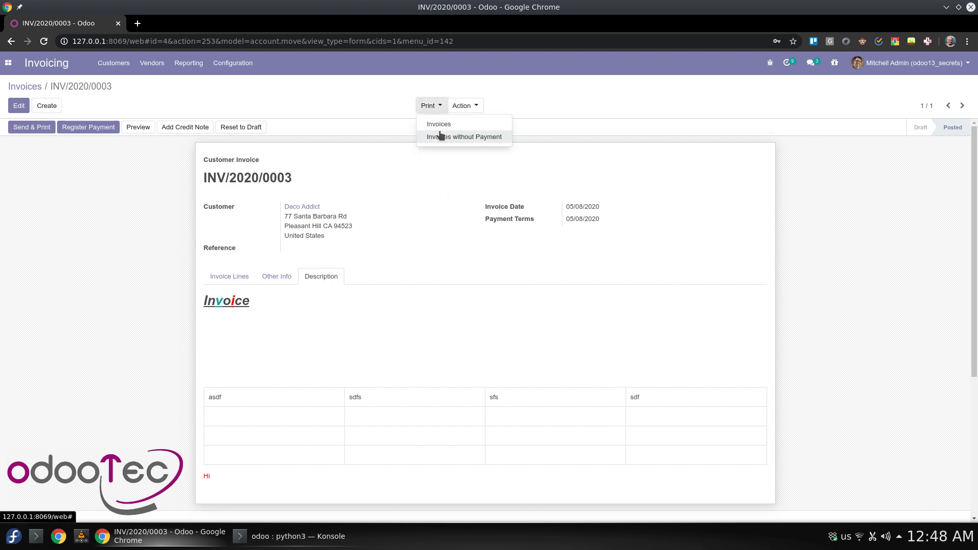
{"action": "mouse_move", "coordinate": [481, 304]}
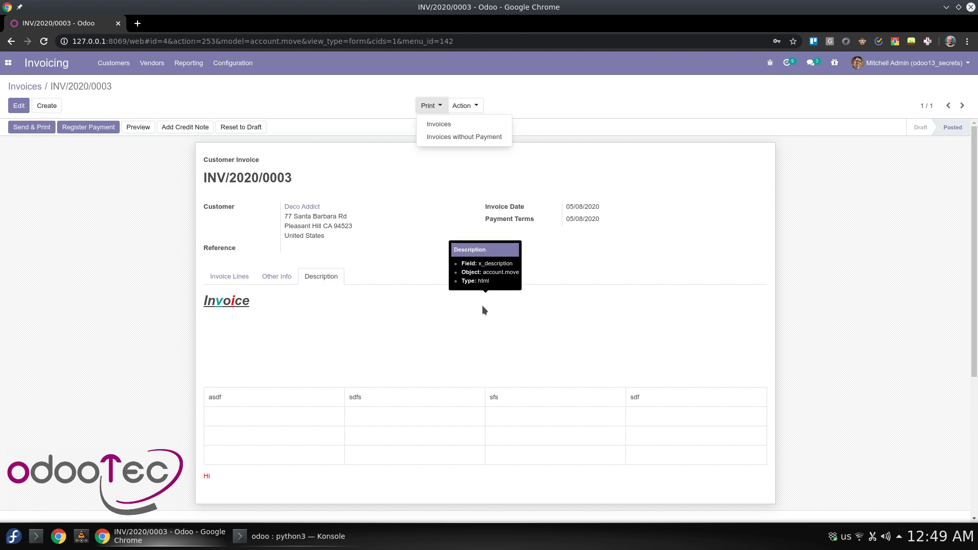